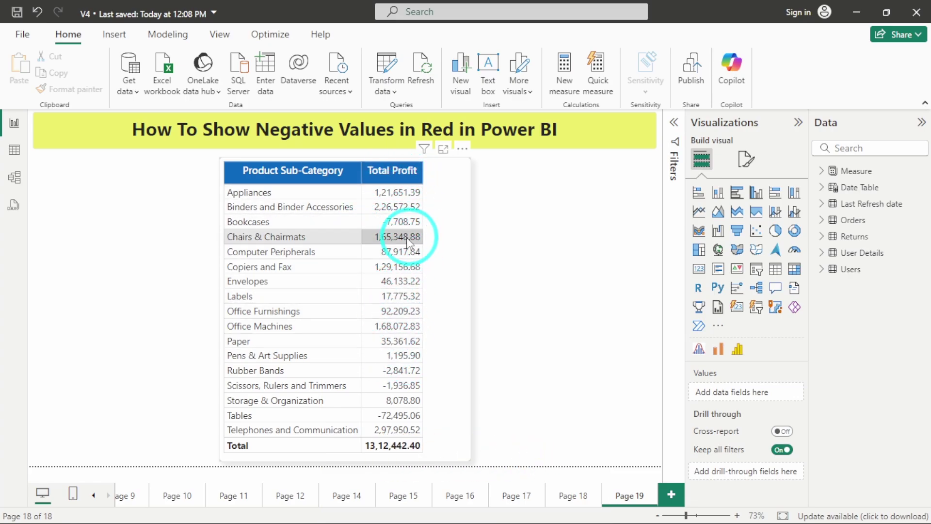
Select the Total Profit by Product Sub-Category table visual on the canvas.
click(442, 255)
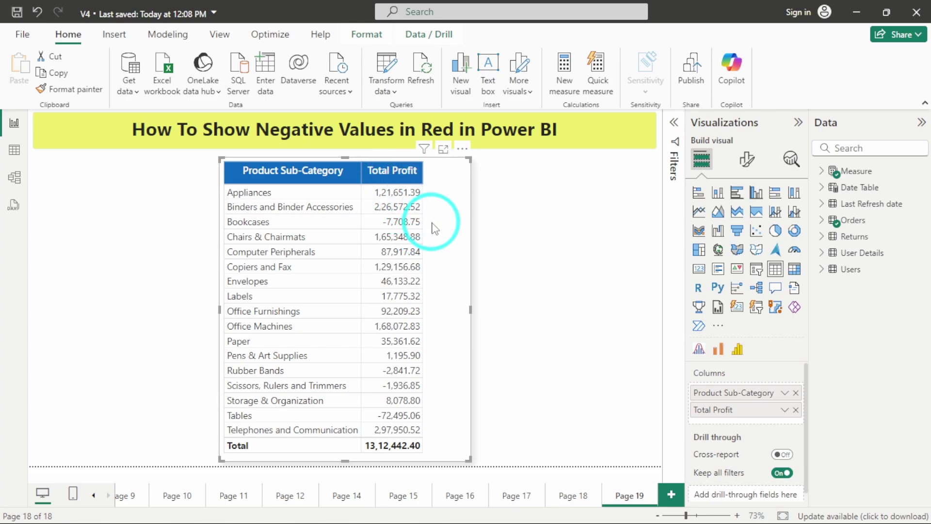
click(465, 265)
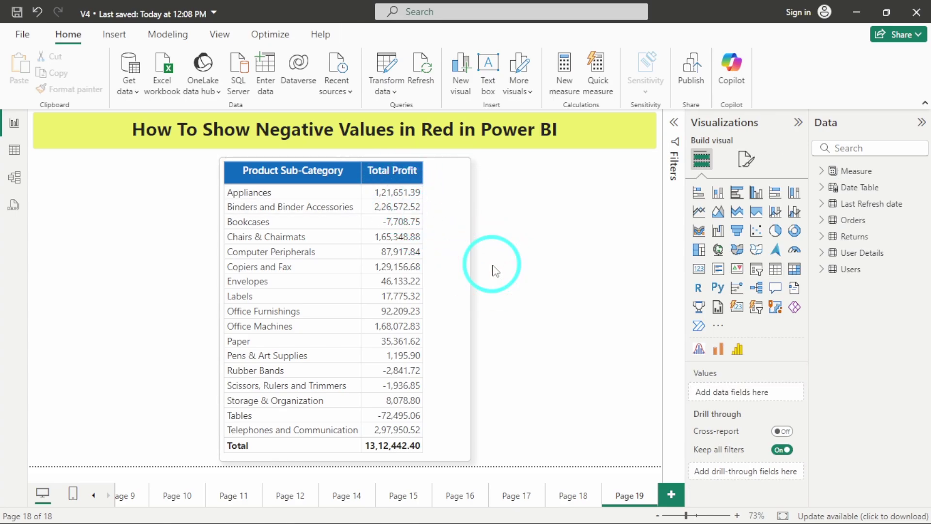
click(466, 266)
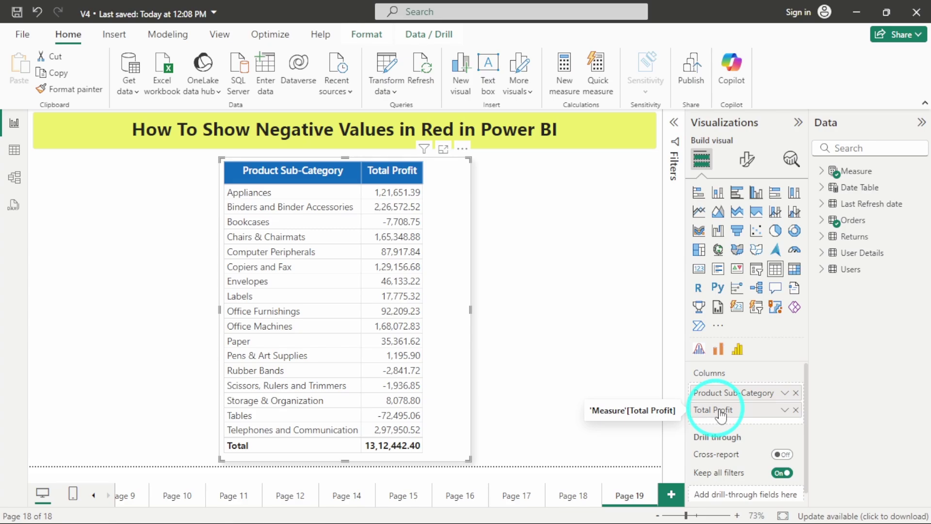
click(784, 410)
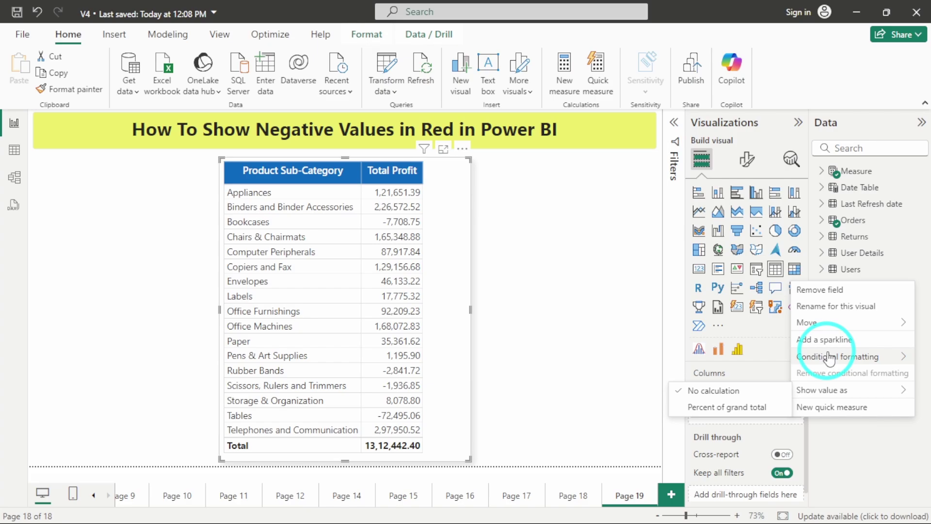
mouse_move(829, 358)
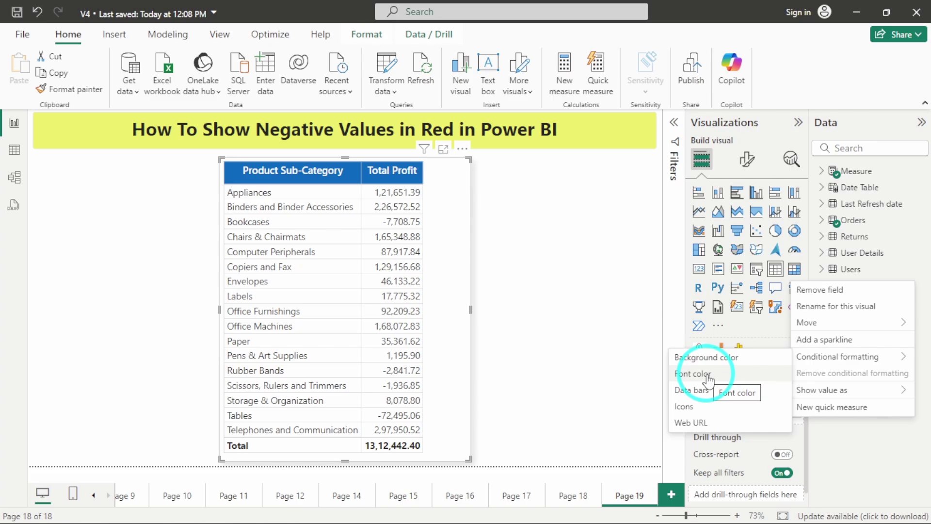
click(535, 257)
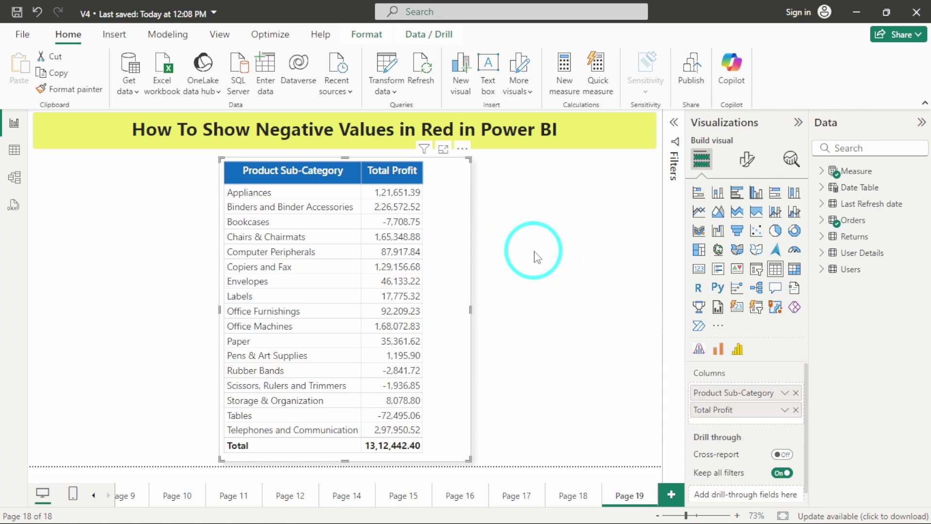
Add a new measure to the Measure table and name it Color Condition.
click(922, 171)
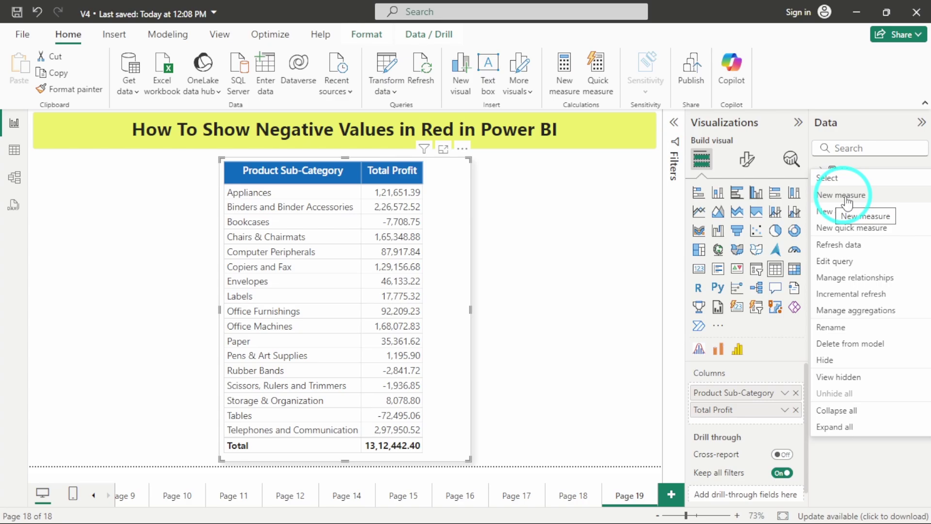
click(845, 195)
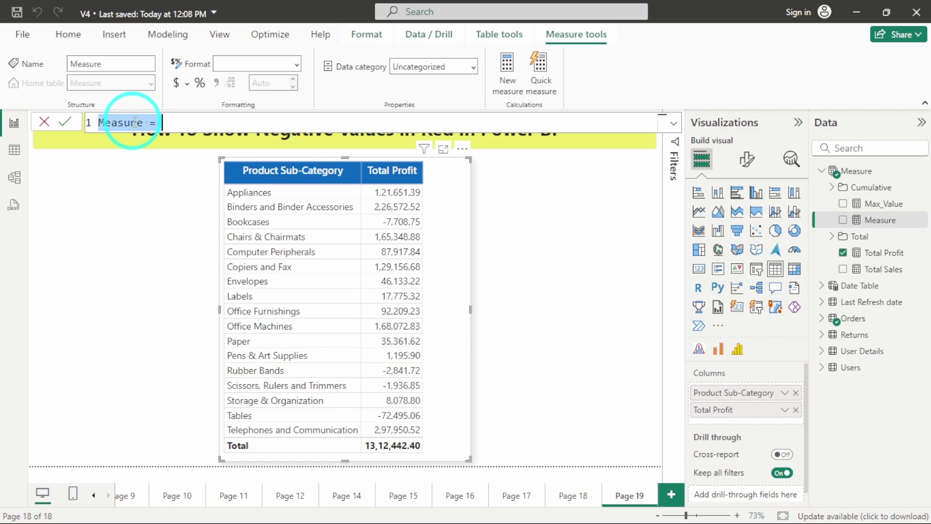
text(CO)
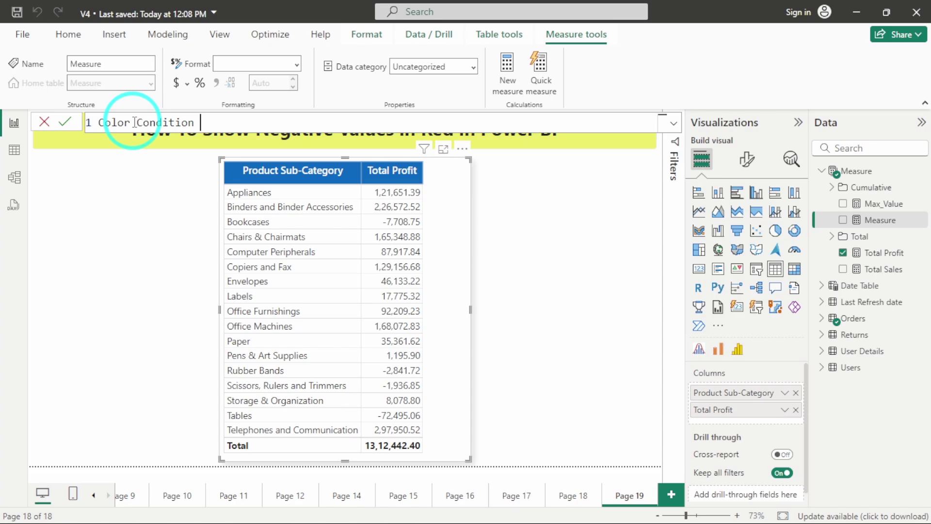
Write the outer IF returning "Red" when Total MTD Profit is below 0.
key(shift+Return)
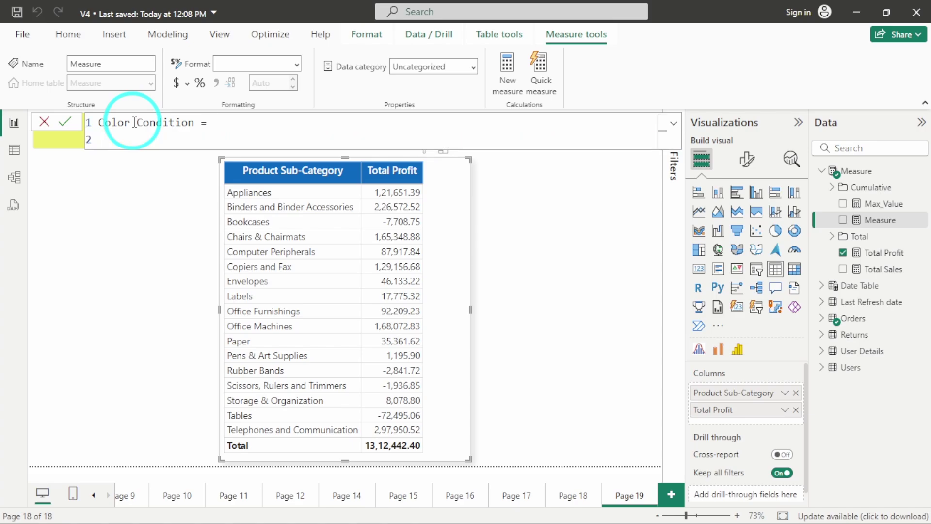
text(IF()
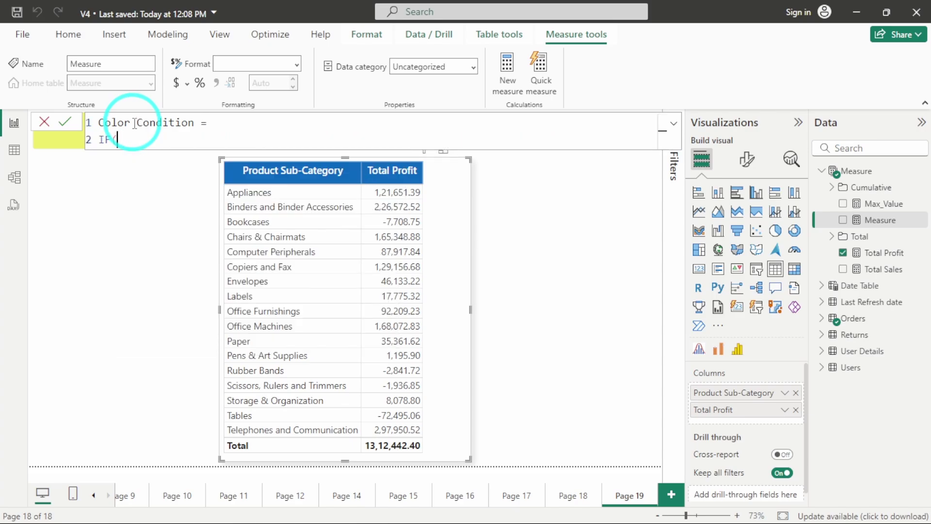
text( Total)
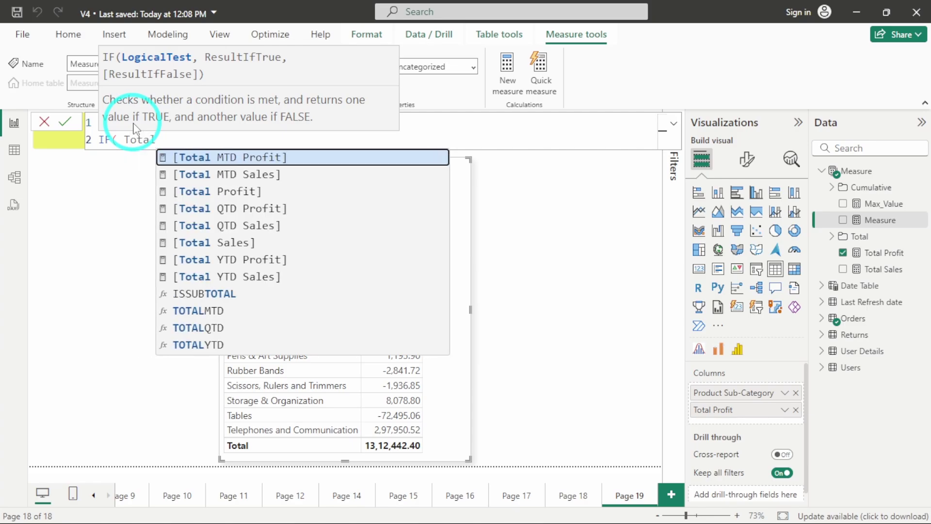
key(Down)
key(Up)
key(Tab)
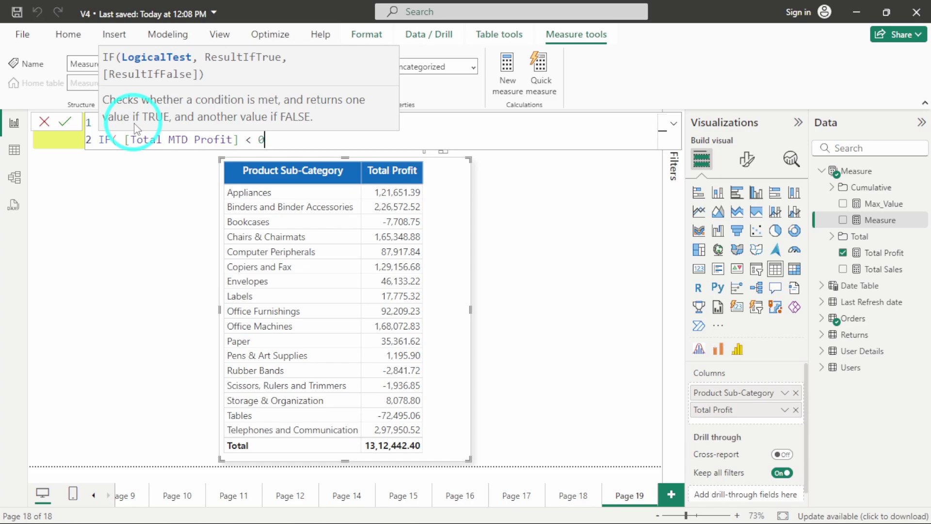
text(< 0, "Red",)
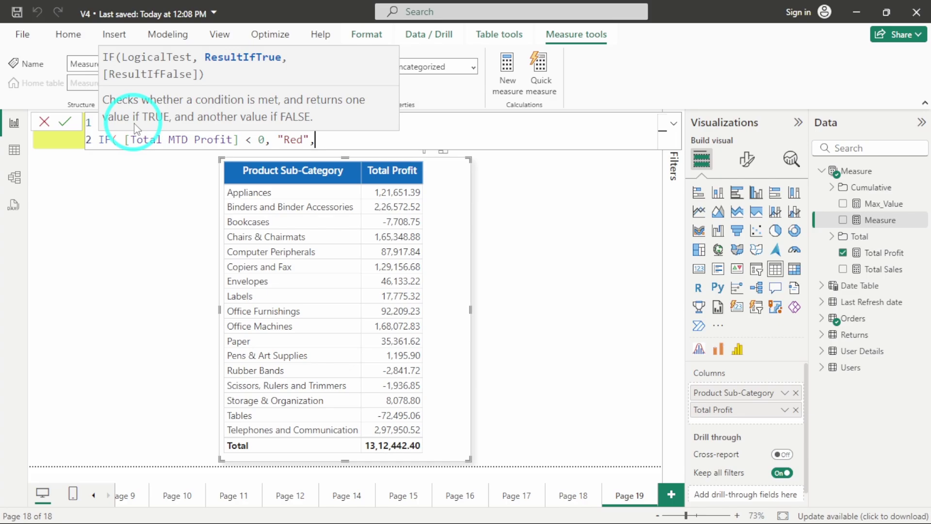
Add the nested IF returning "Green" when Total Profit exceeds 0, then commit the measure.
key(shift+Return)
text(IF)
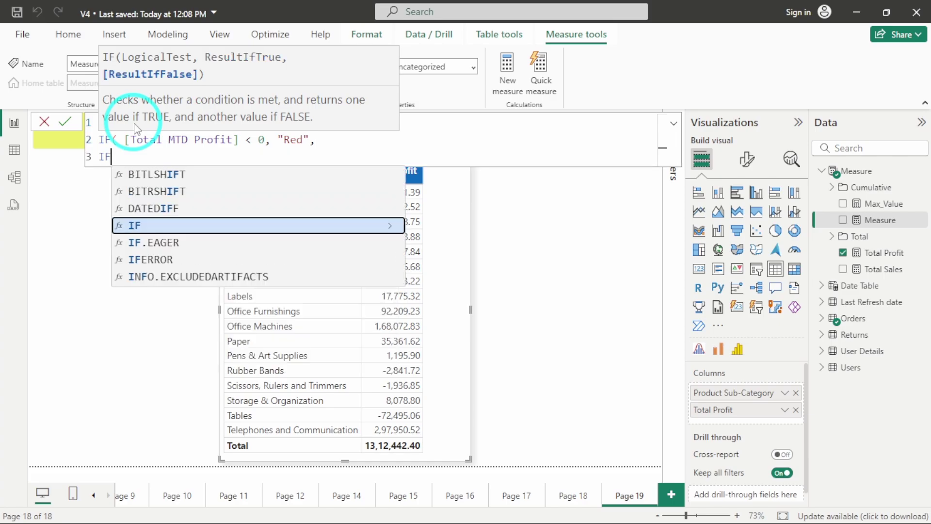
text((total )
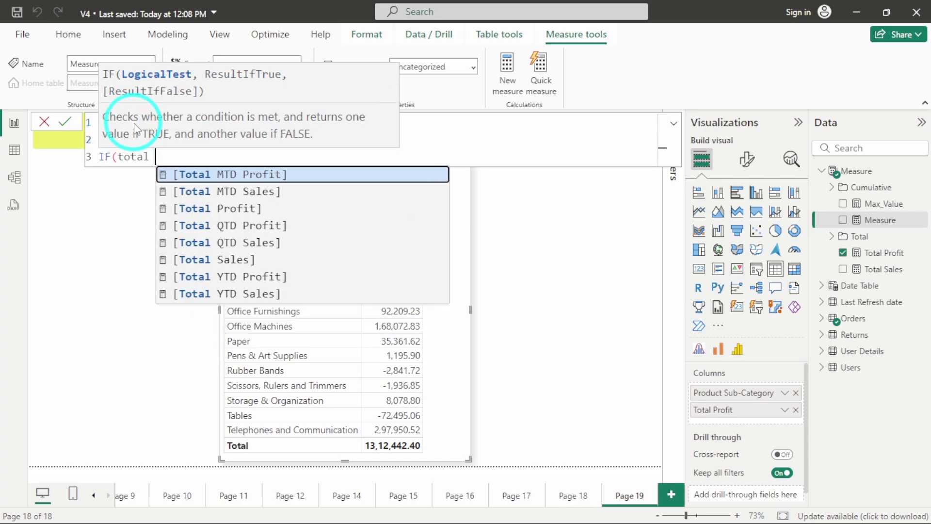
text(p)
key(Tab)
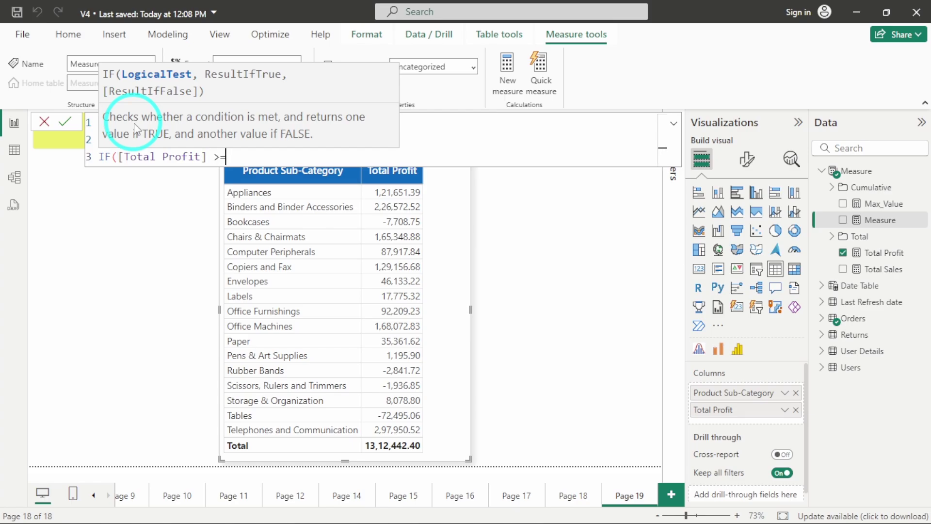
text(>= 0,)
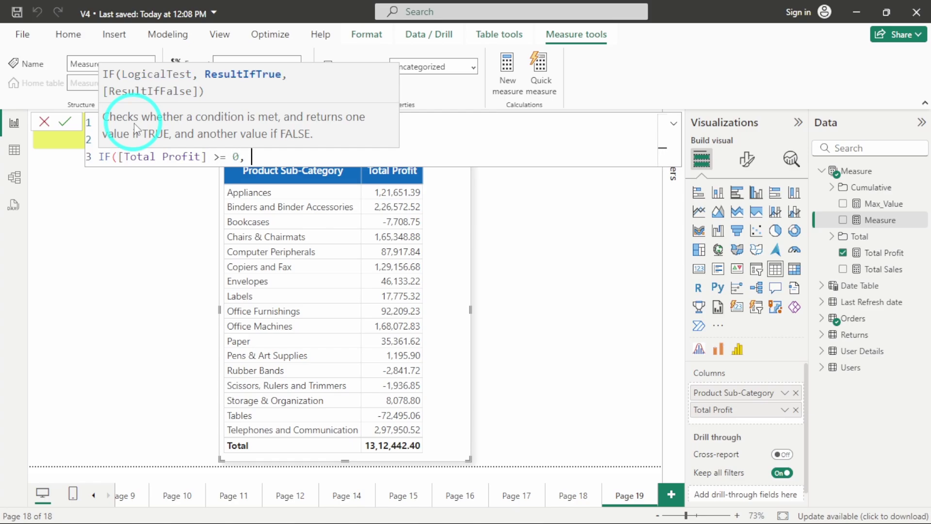
key(BackSpace)
key(BackSpace)
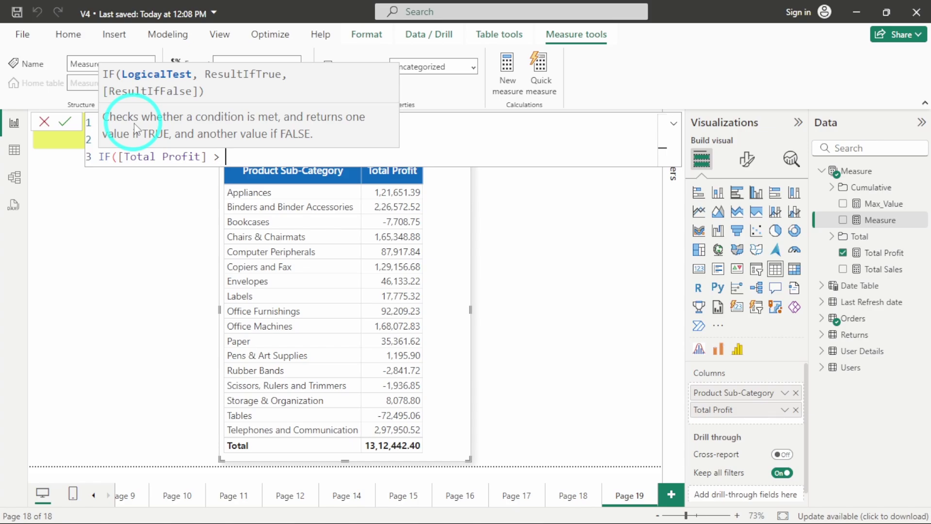
text(0, "Gree)
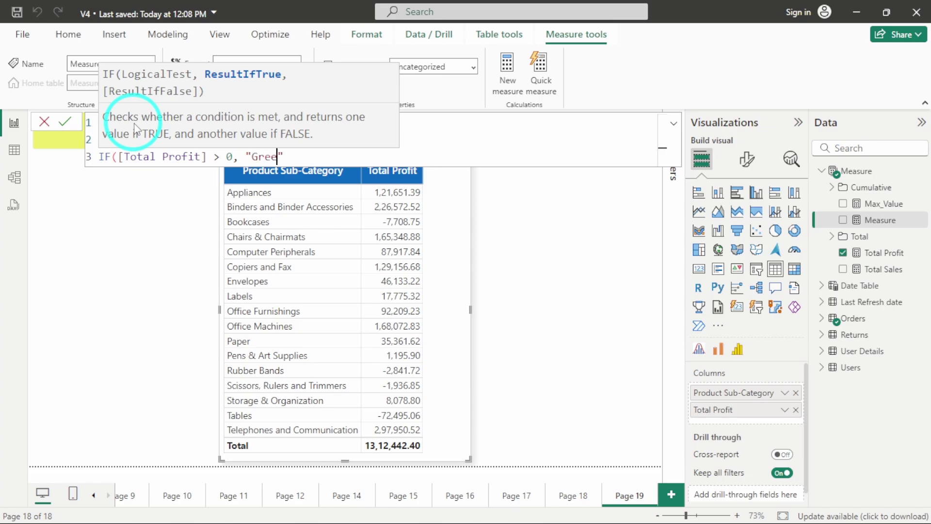
text()0)
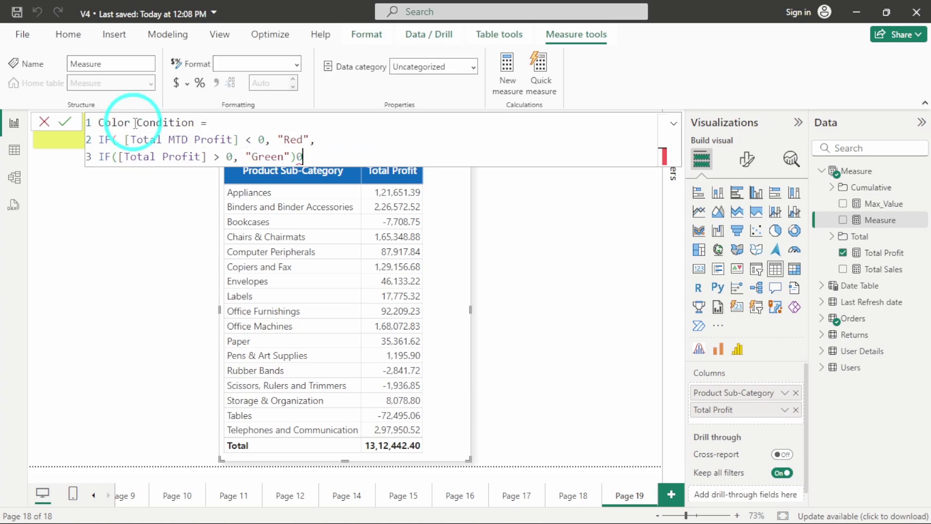
key(BackSpace)
text())
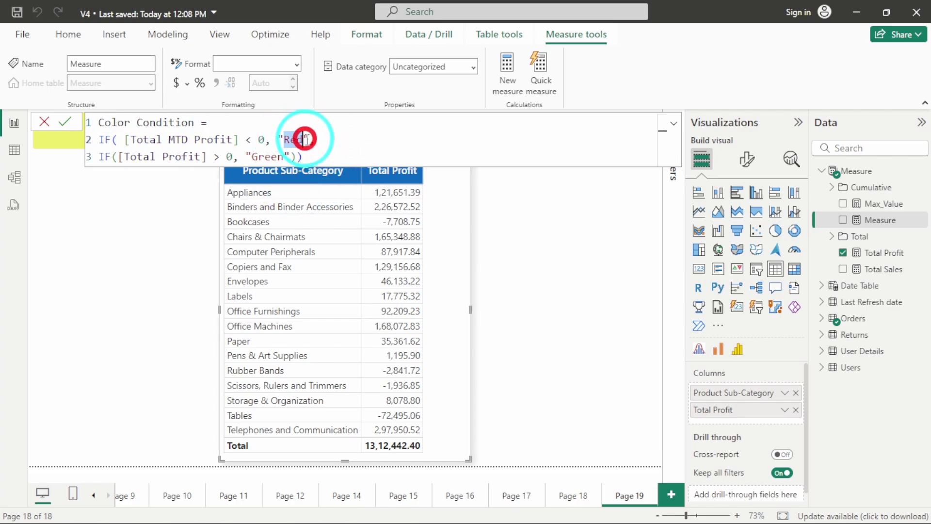
double_click(262, 156)
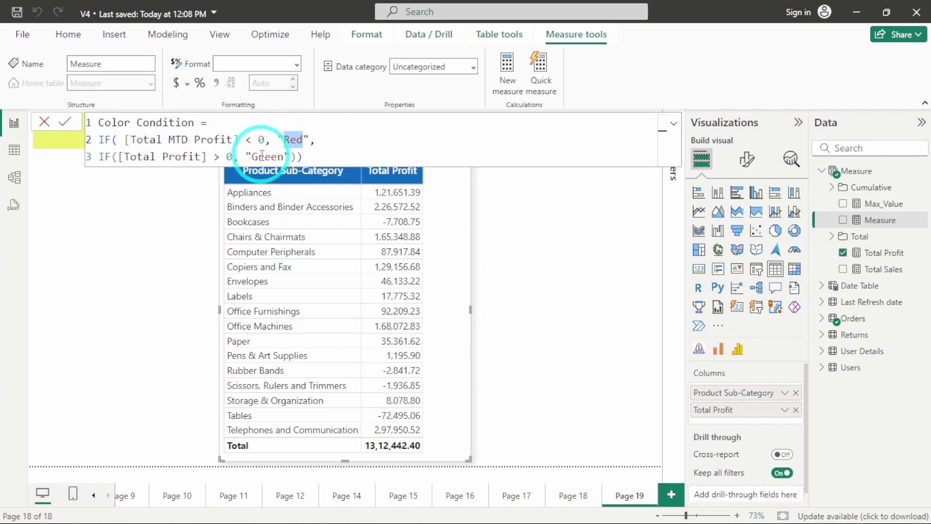
click(320, 157)
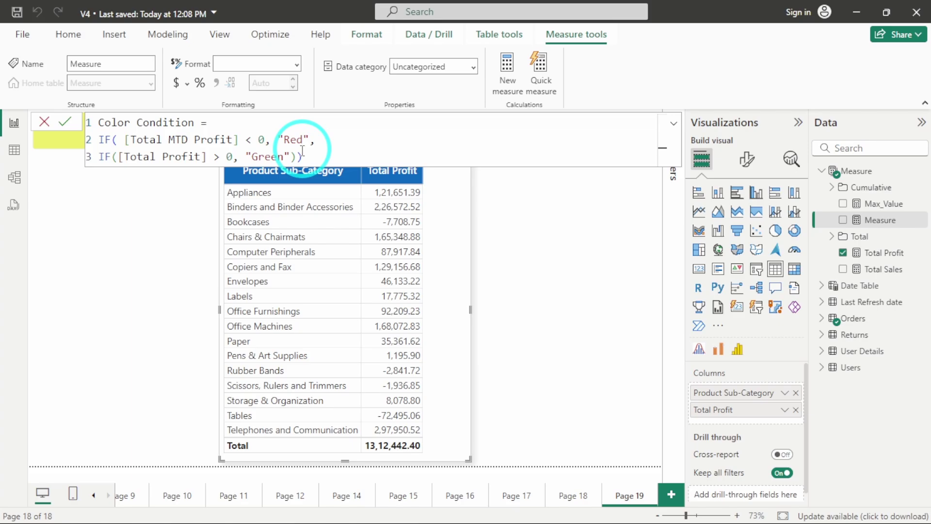
click(333, 154)
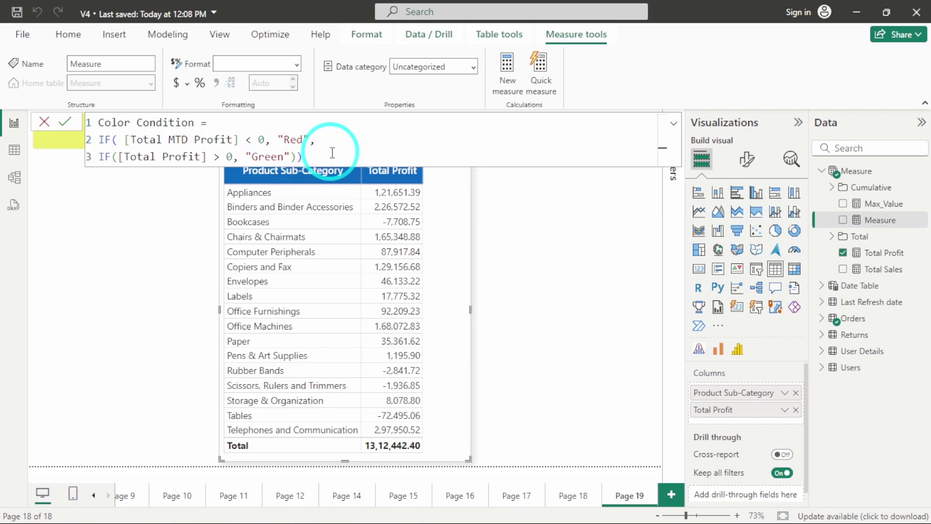
key(Return)
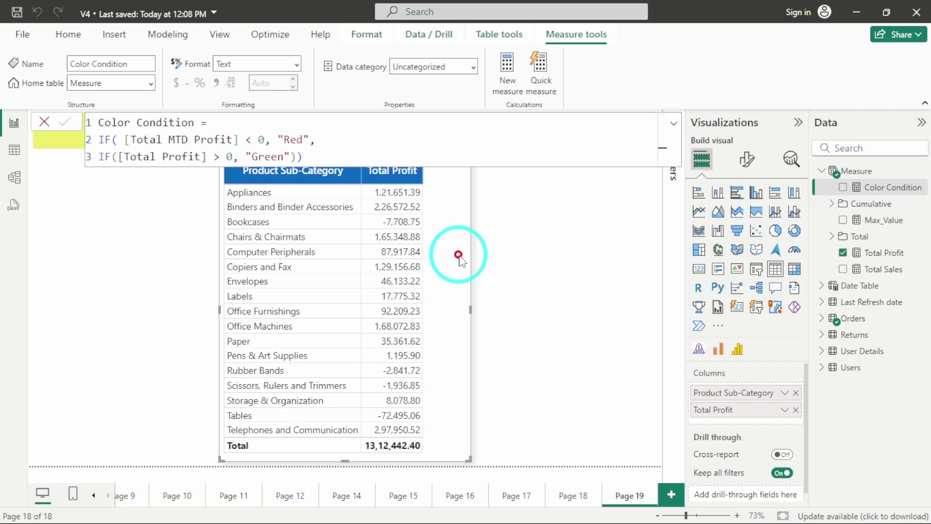
Open the Font color conditional formatting dialog from the Total Profit field's dropdown.
click(783, 411)
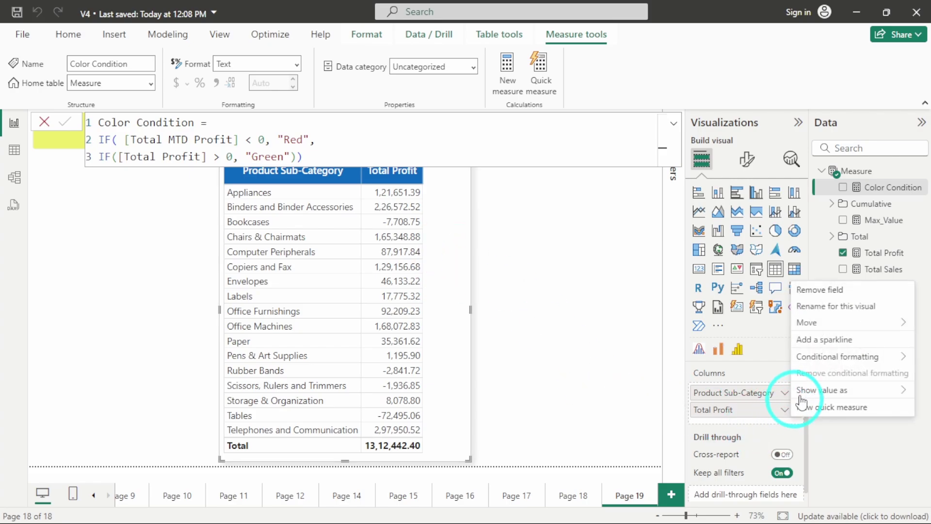
click(816, 362)
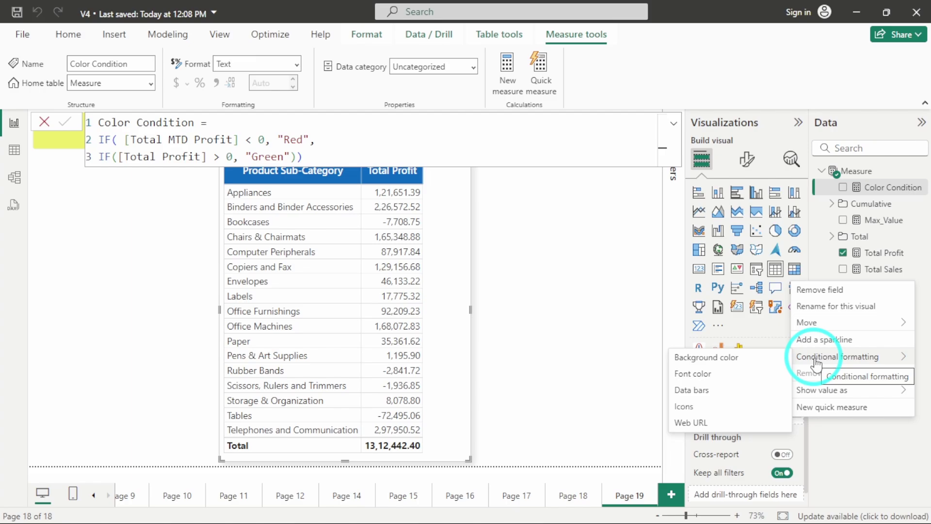
click(690, 375)
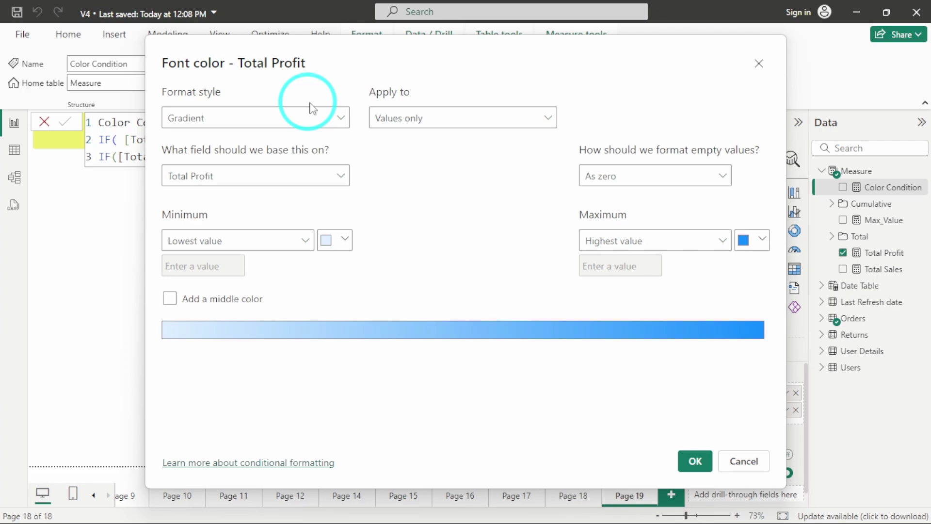
Set Total Profit's font colour to Field value format style using Color Condition, and apply.
click(341, 119)
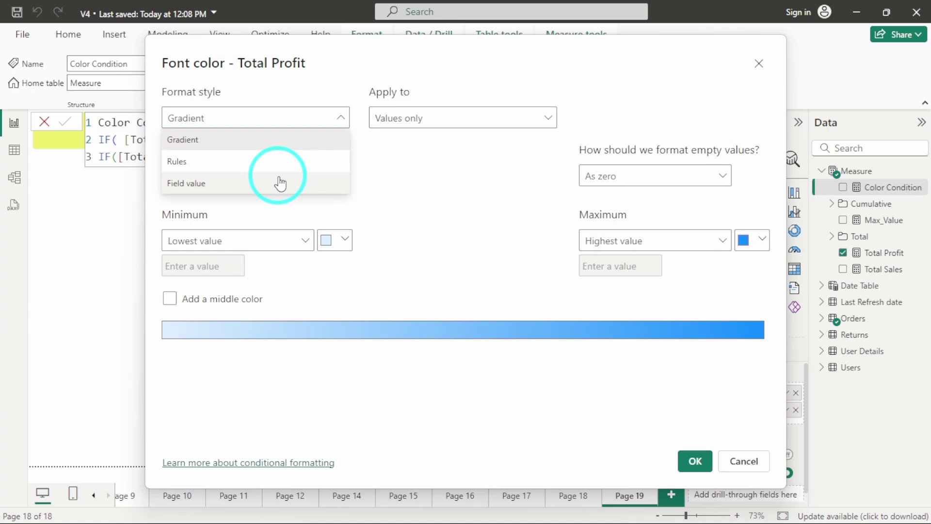
click(235, 184)
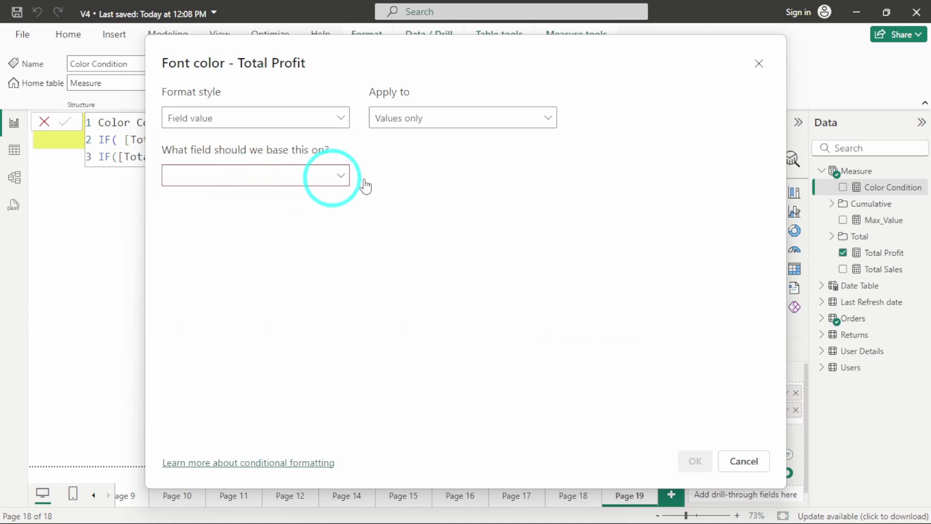
click(339, 177)
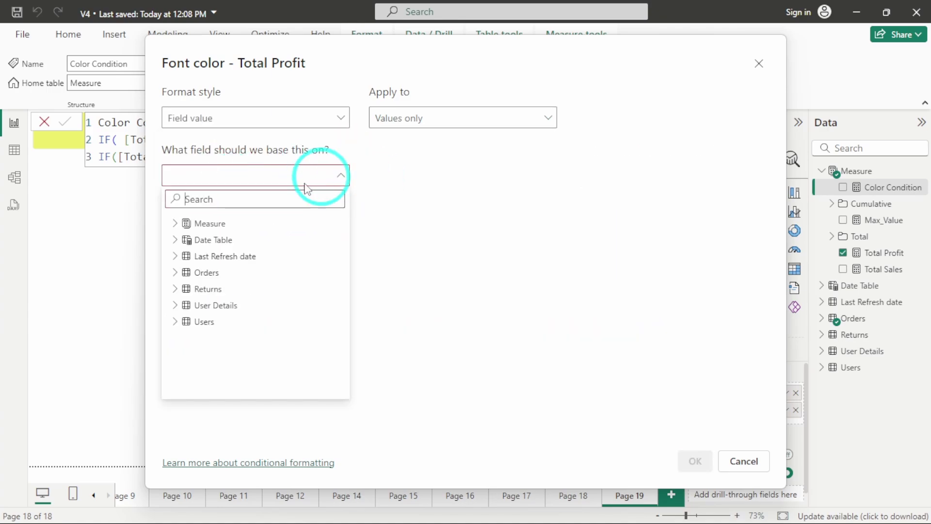
click(251, 201)
text(color)
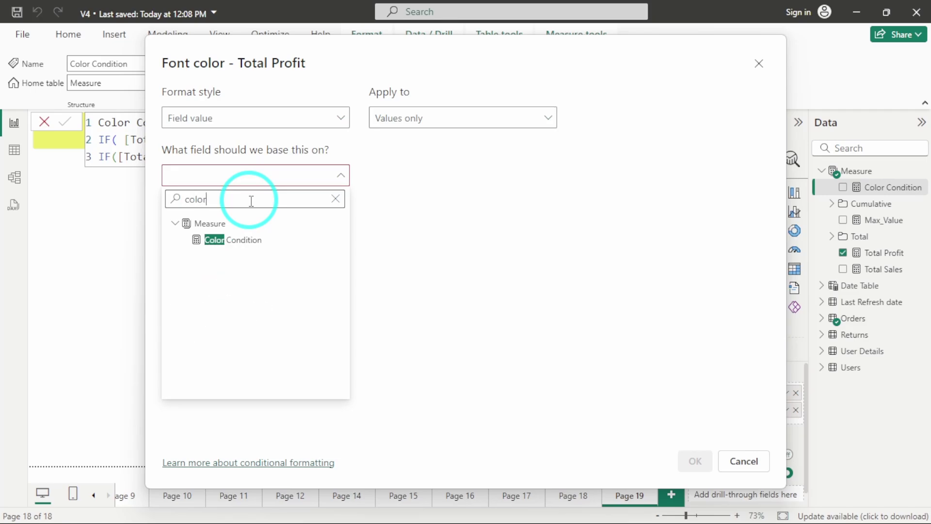
click(235, 240)
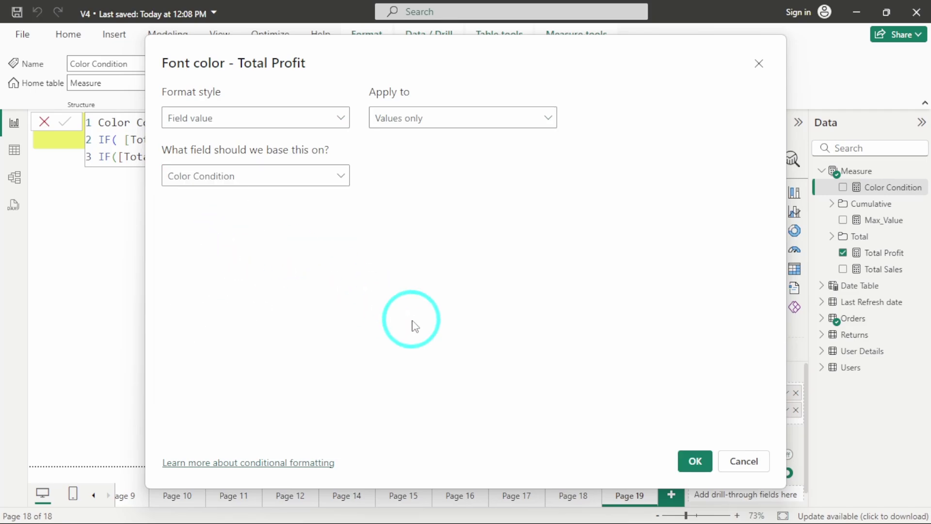
click(694, 461)
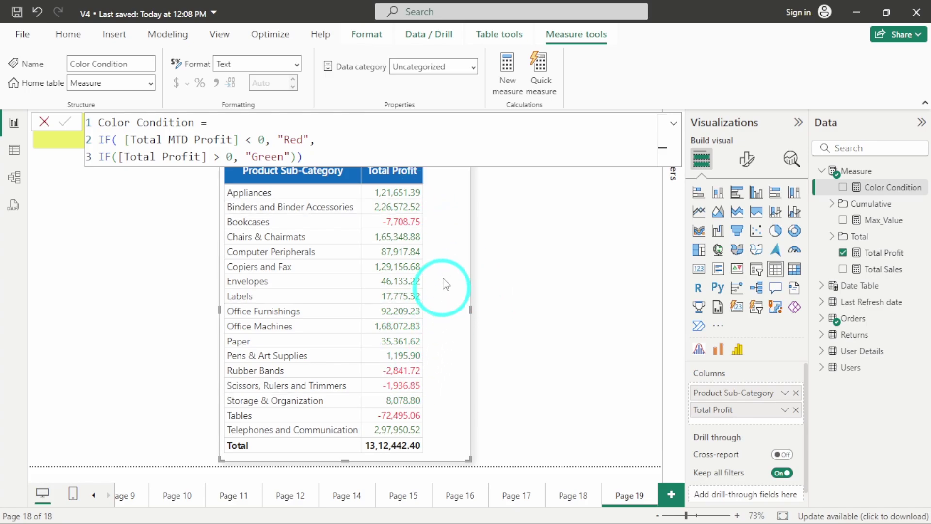
Deselect the measure on the blank canvas and collapse the Measure folder.
click(406, 236)
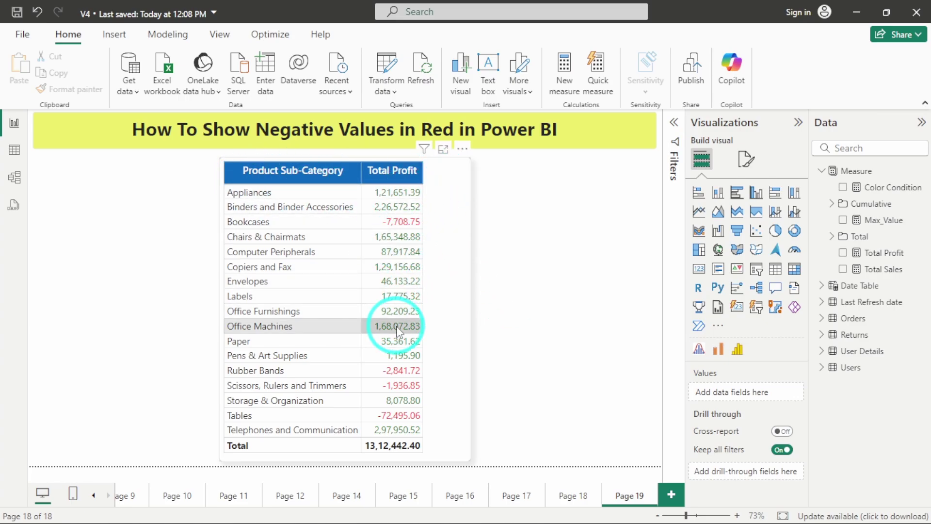
click(823, 173)
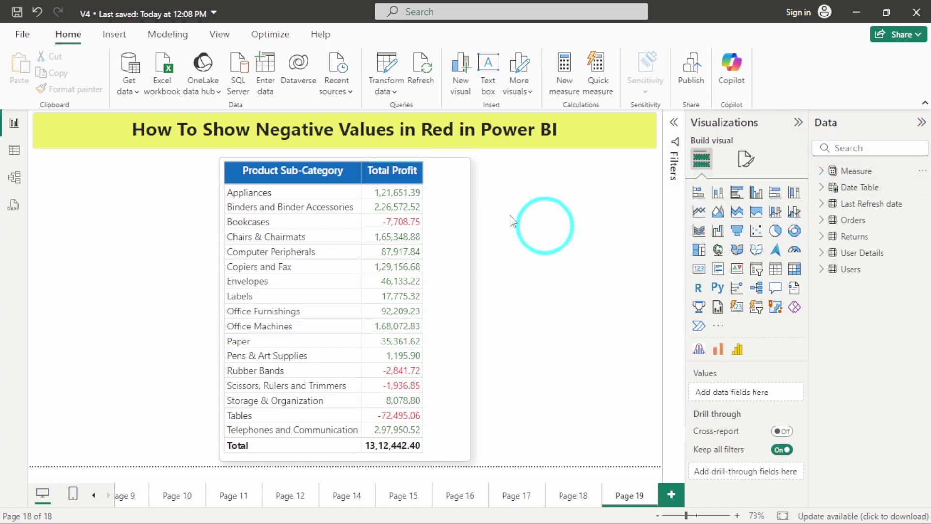
Remove the Font color conditional formatting from the table's Total Profit field.
click(460, 261)
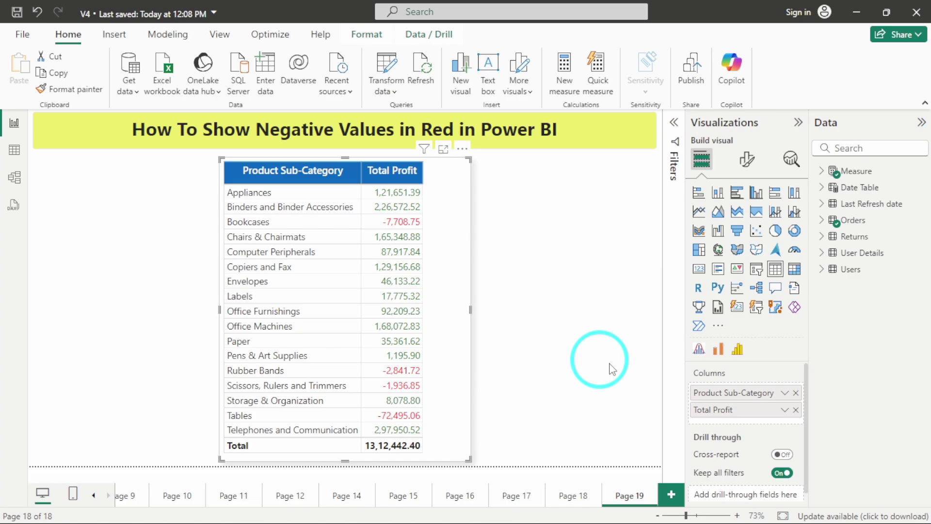
click(784, 411)
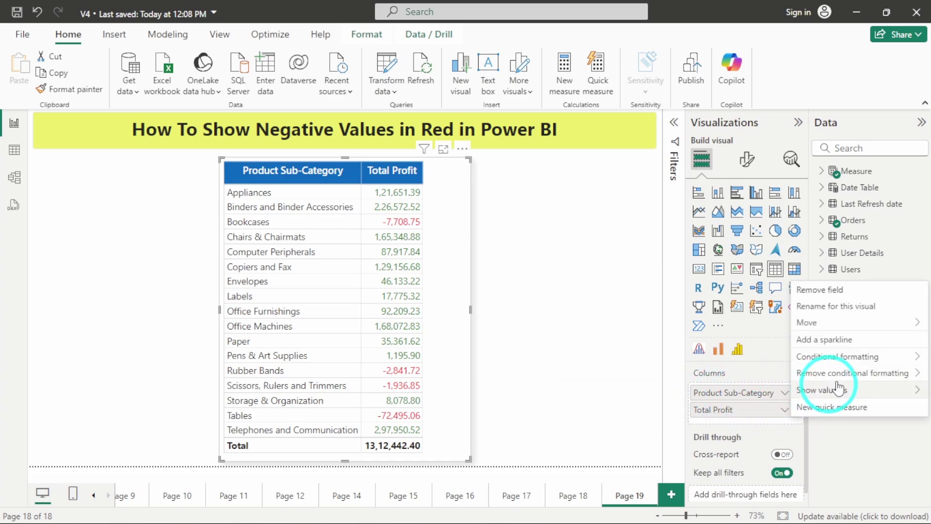
mouse_move(834, 375)
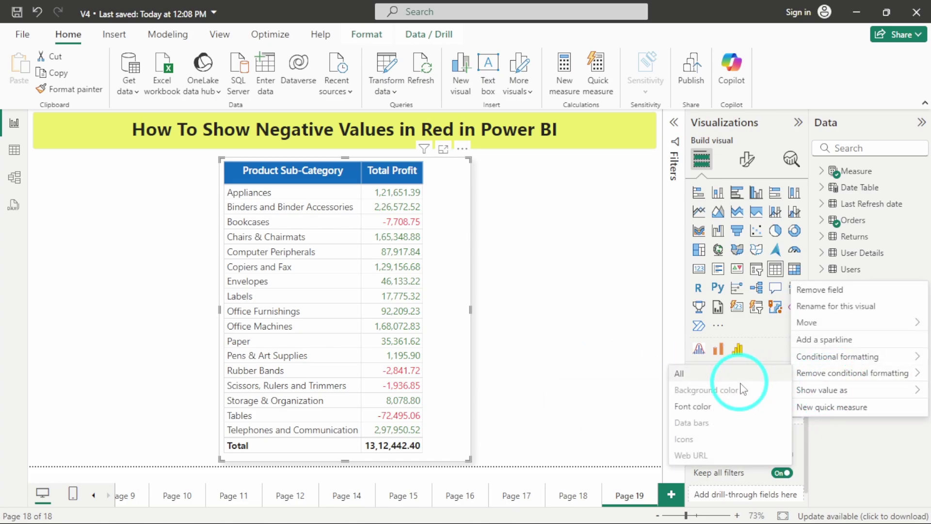
click(708, 409)
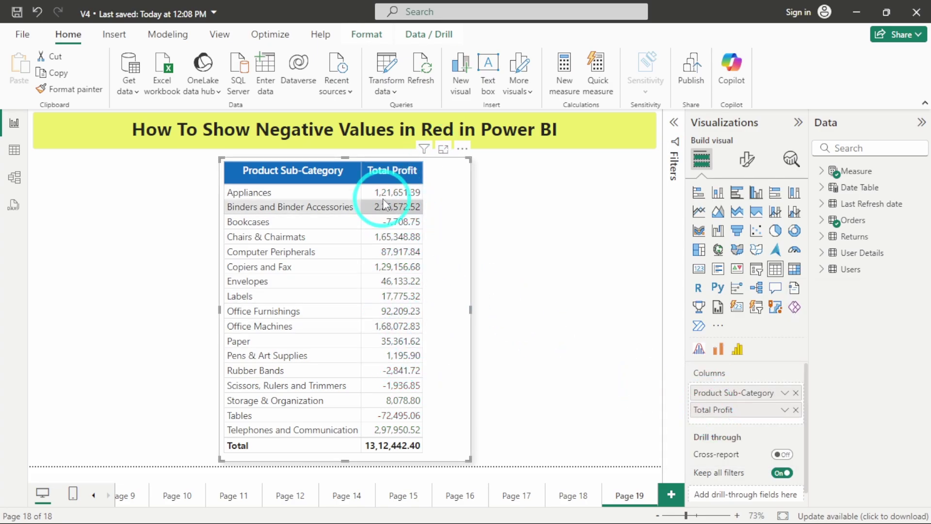
Add a Background color rule to Total Profit with Field value style based on Color Condition.
click(785, 410)
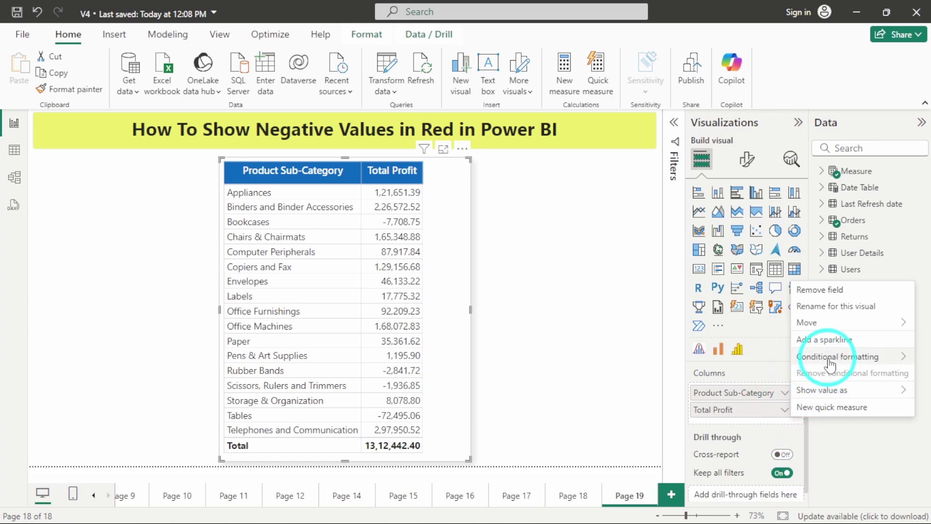
mouse_move(831, 364)
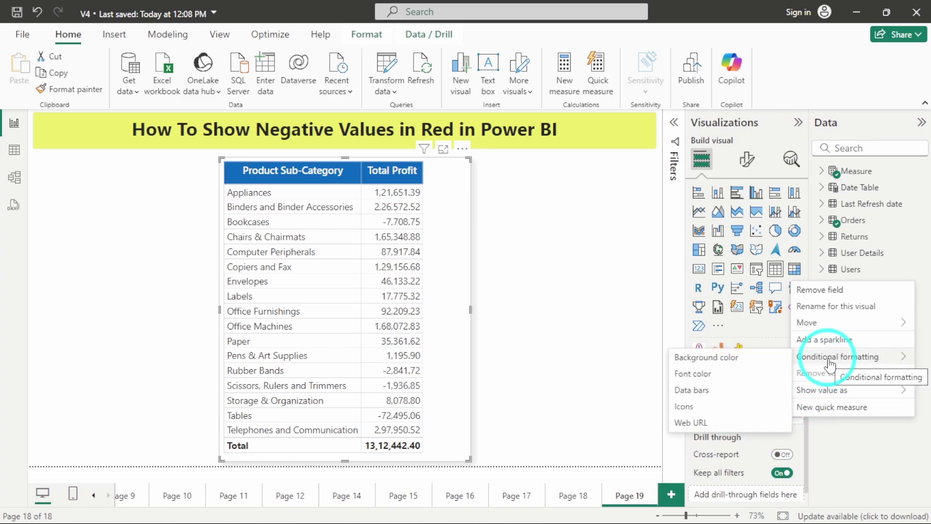
click(717, 359)
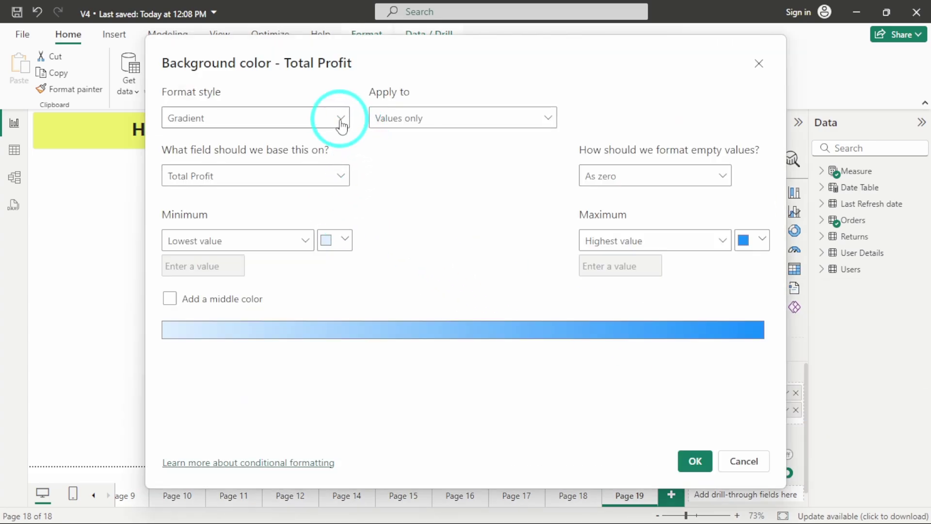
click(340, 121)
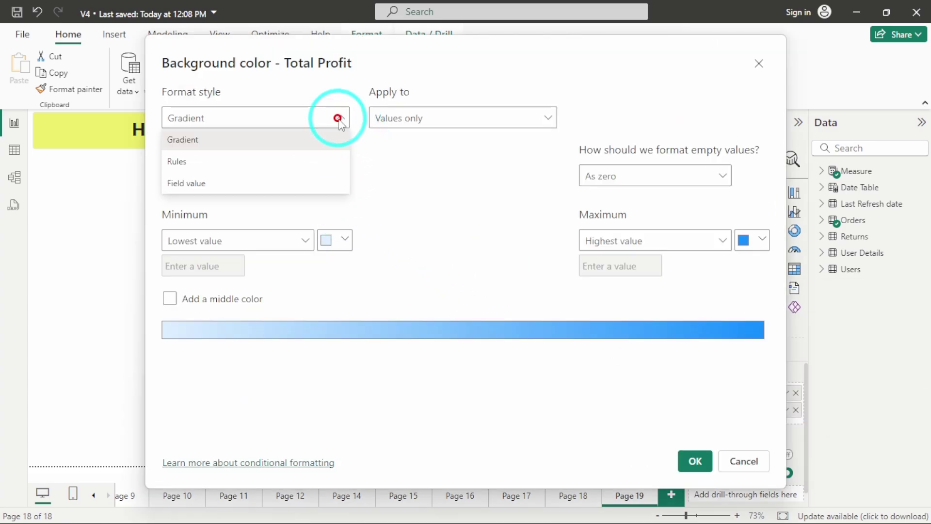
click(230, 187)
click(341, 177)
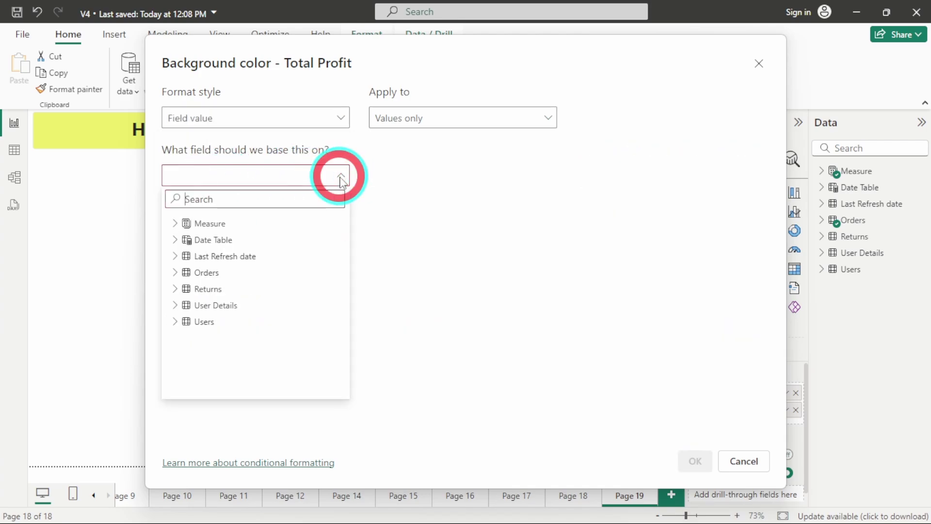
text(colr)
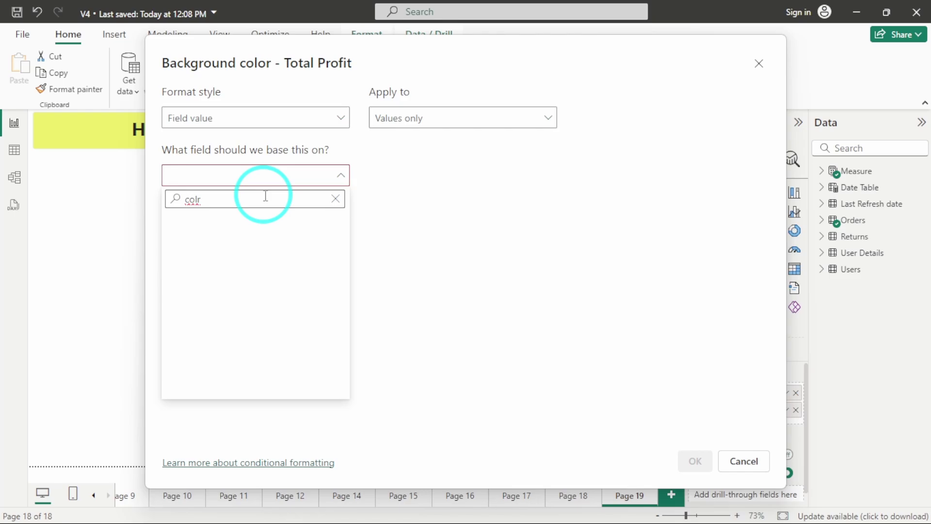
key(BackSpace)
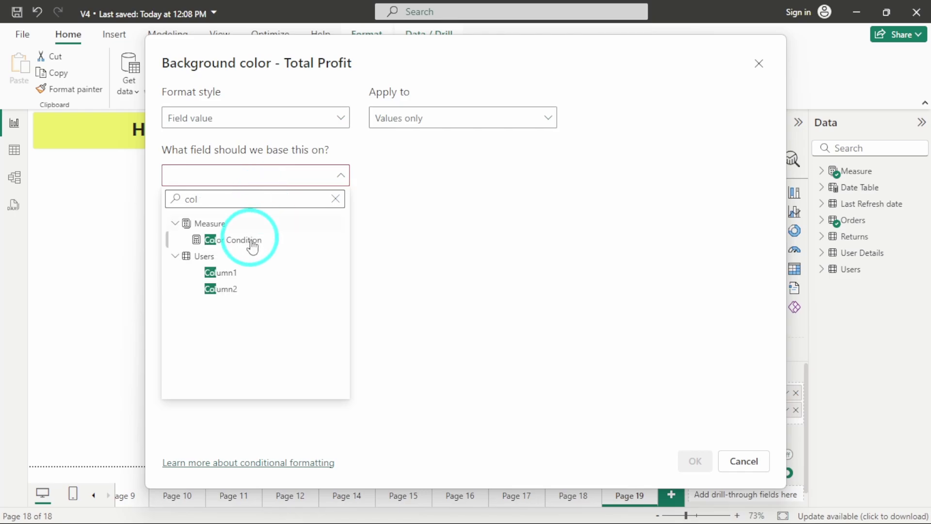
click(245, 240)
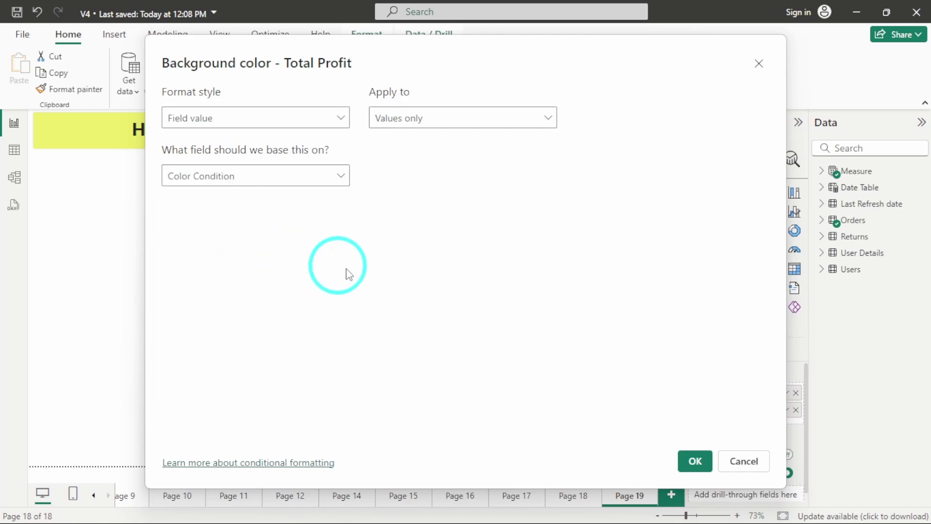
click(693, 460)
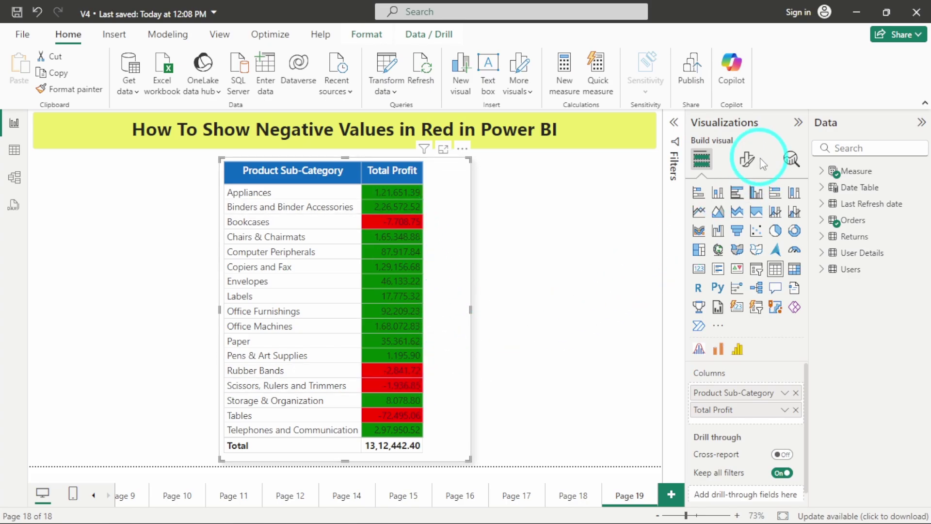
In the table's format settings, target the Total Profit series under Specific column.
click(748, 161)
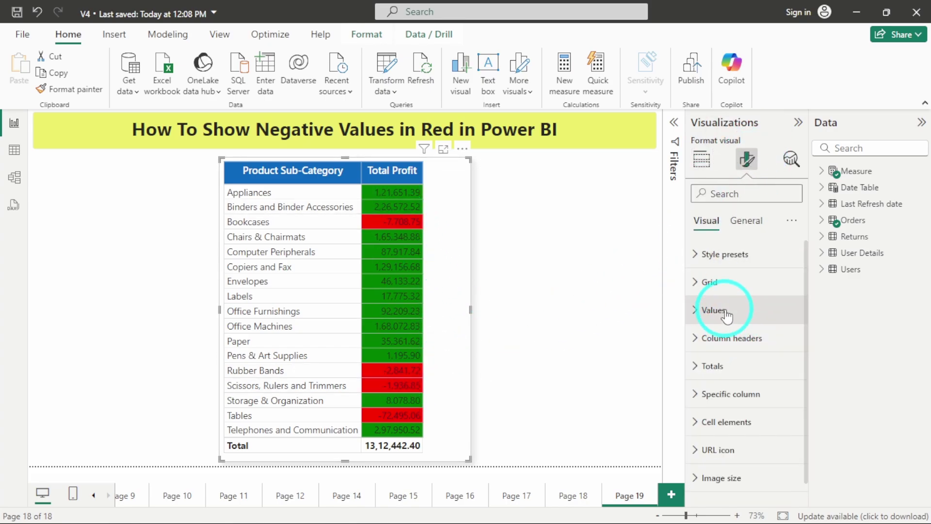
scroll(717, 367, down, 1)
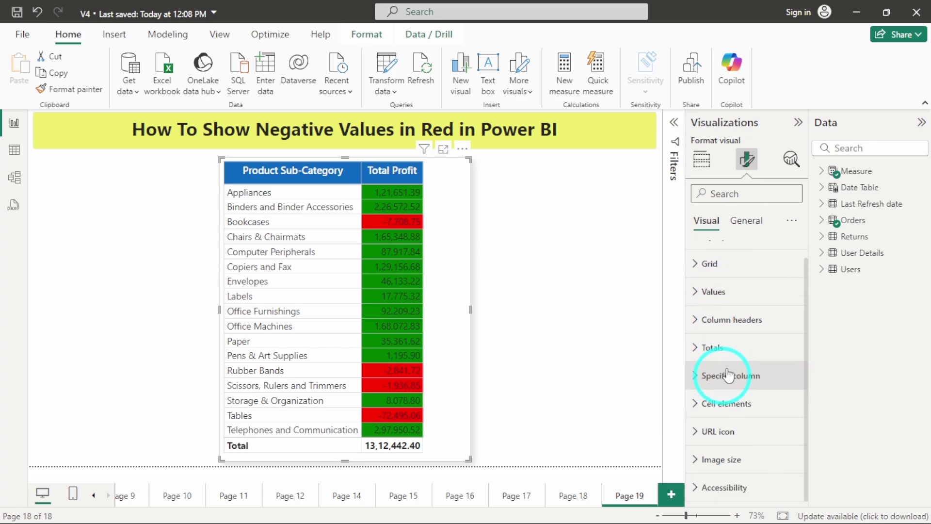
click(722, 379)
scroll(742, 349, down, 5)
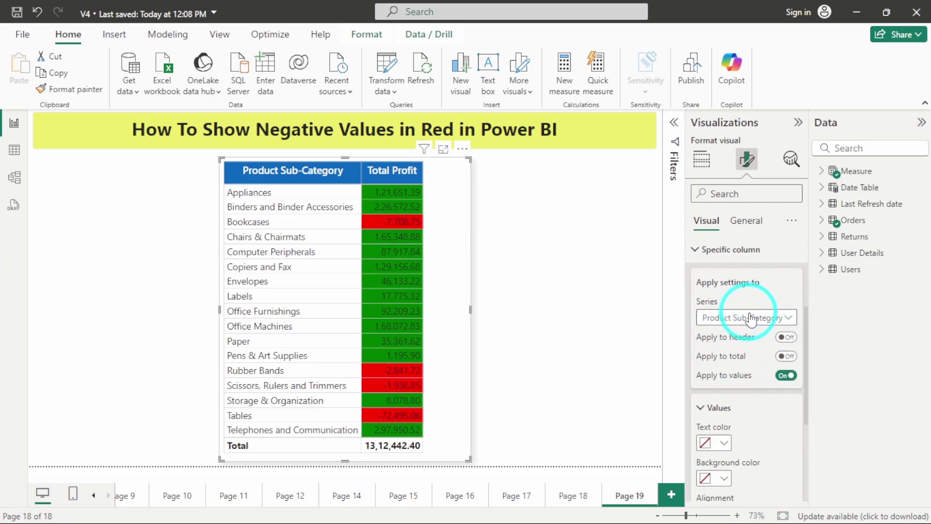
click(752, 322)
click(742, 351)
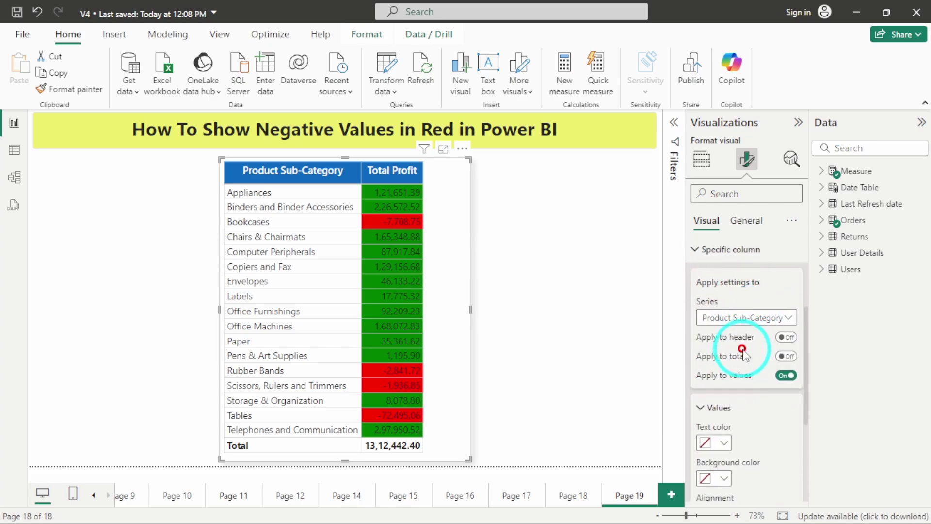
Set the Total Profit values' text colour to White and collapse Specific column.
scroll(745, 355, down, 3)
scroll(749, 335, down, 1)
scroll(738, 307, up, 2)
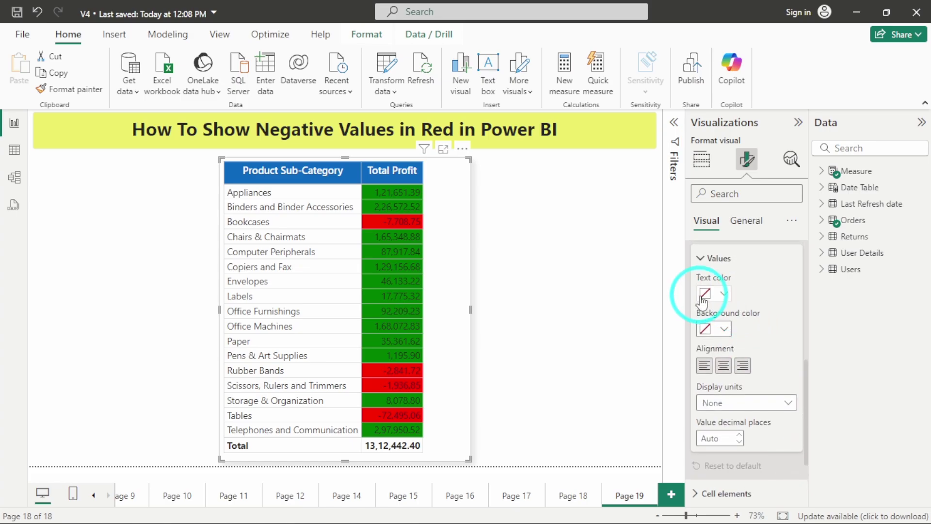
click(708, 301)
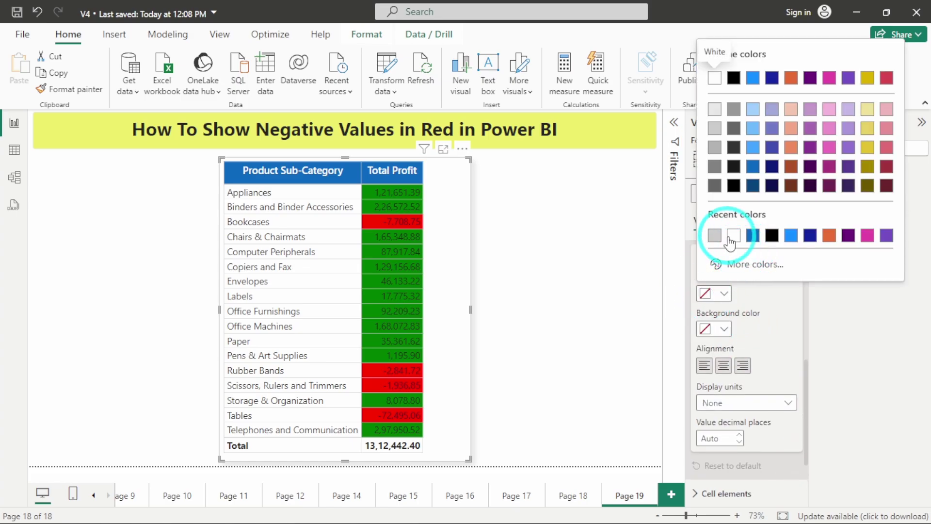
click(713, 234)
scroll(770, 323, up, 1)
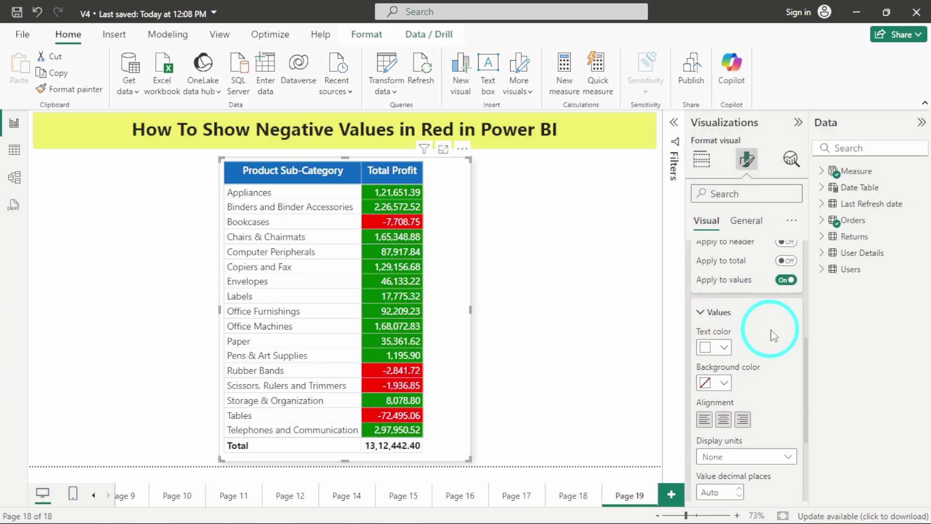
scroll(770, 325, down, 3)
scroll(770, 334, up, 4)
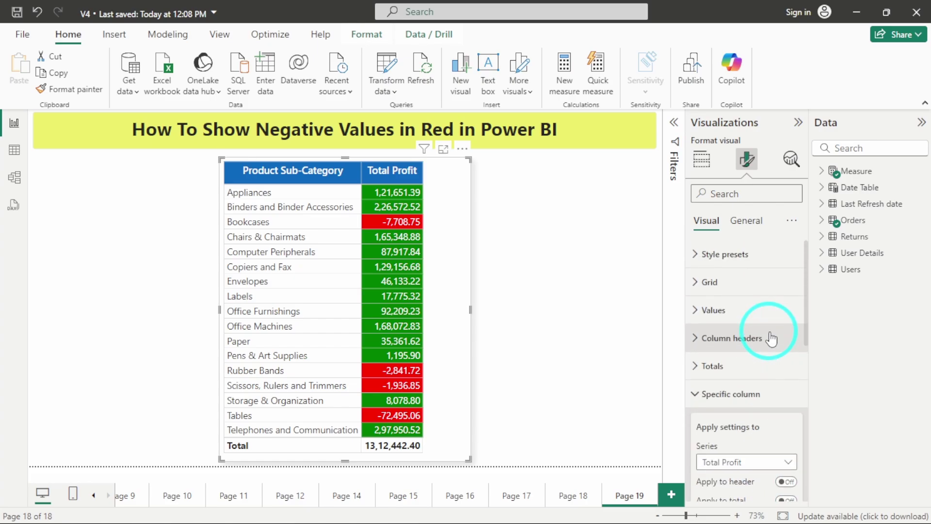
scroll(771, 338, down, 5)
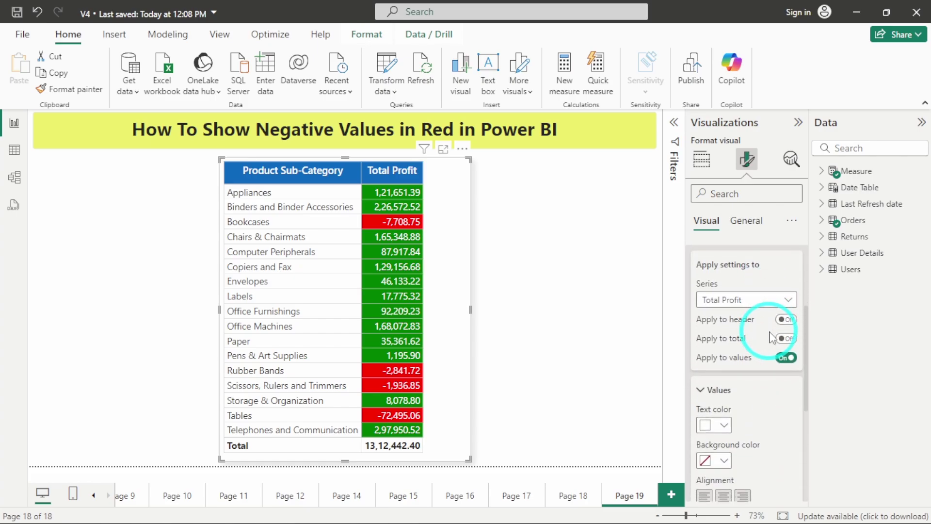
scroll(770, 337, up, 5)
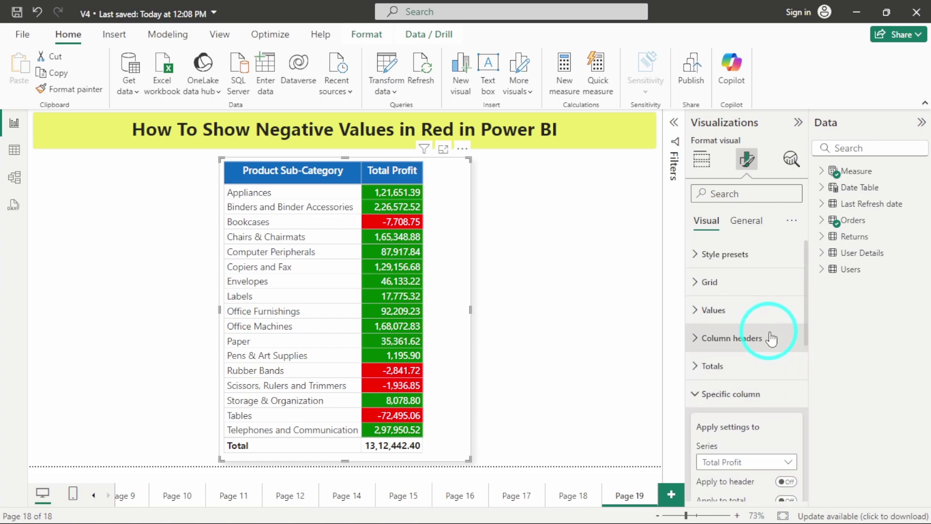
click(714, 392)
click(490, 303)
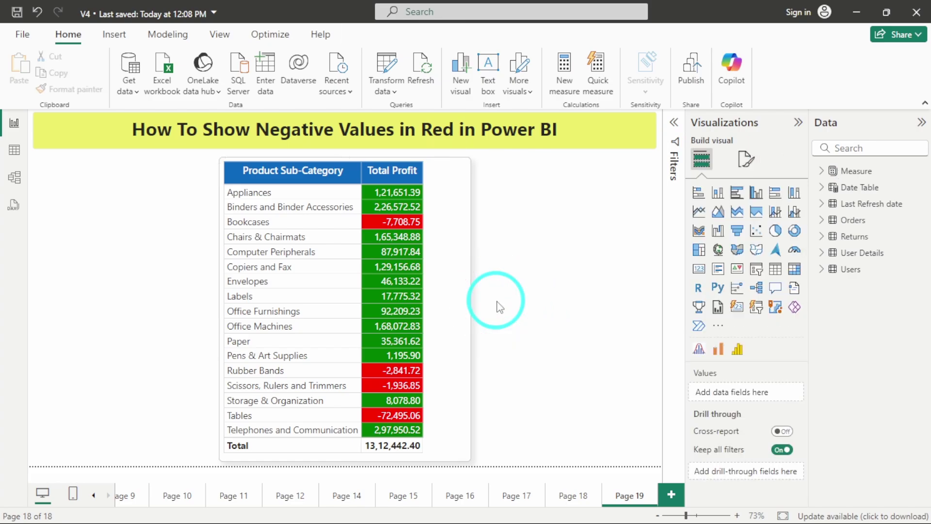
click(453, 303)
click(505, 316)
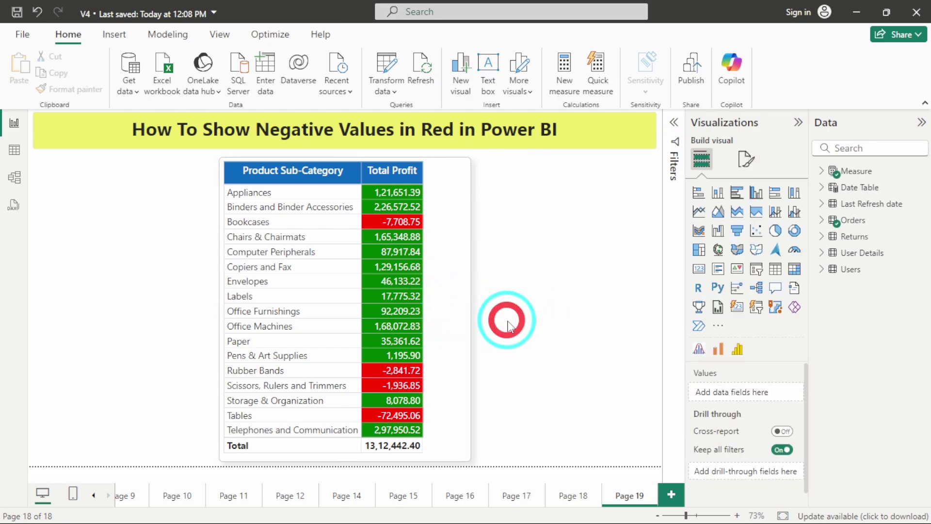